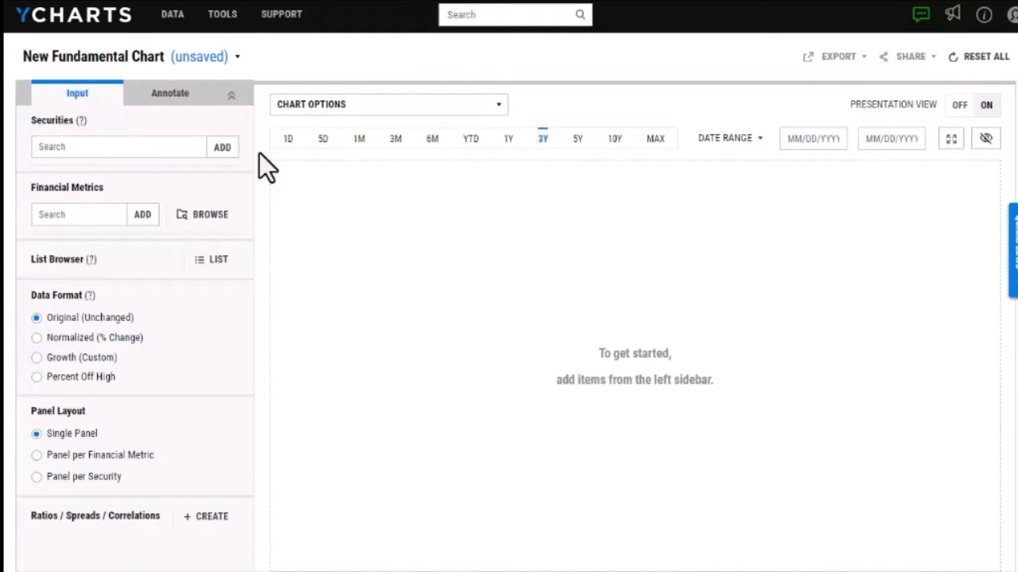
- Add AAPL, MSFT and SPY to the chart and remove Total Return Level, leaving only Price
left_click(153, 148)
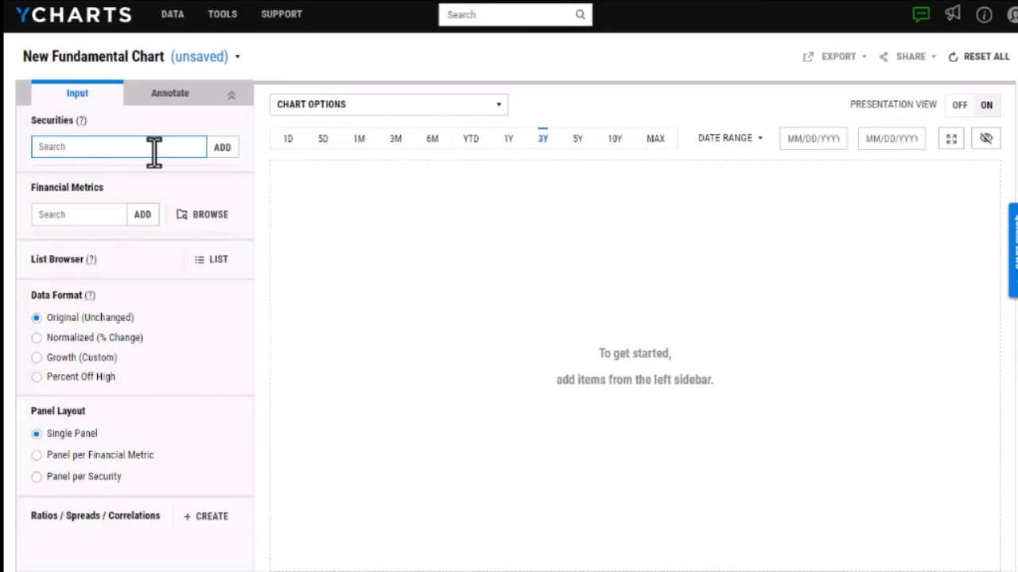
type("aapl")
left_click(141, 197)
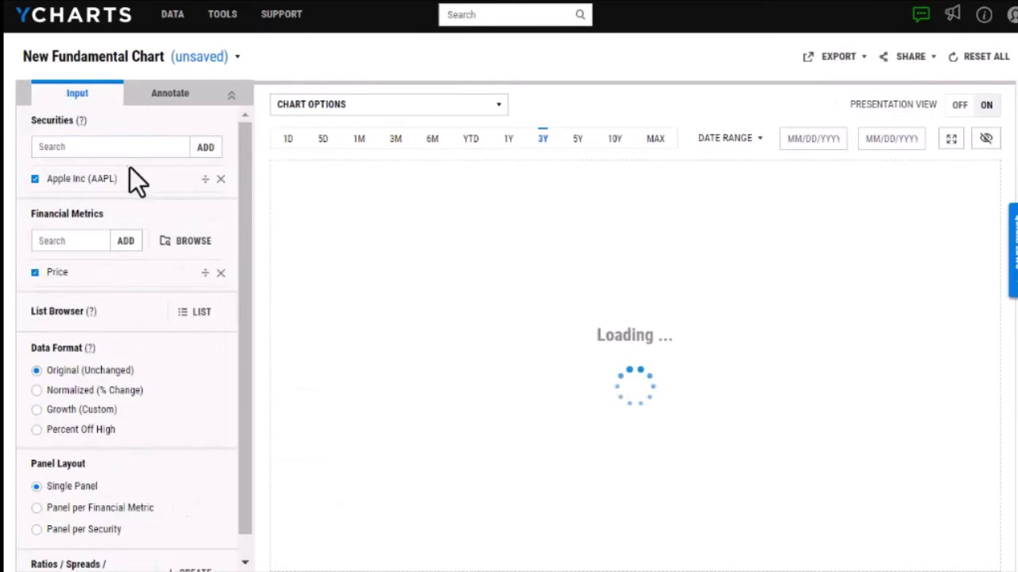
left_click(127, 147)
type("msft")
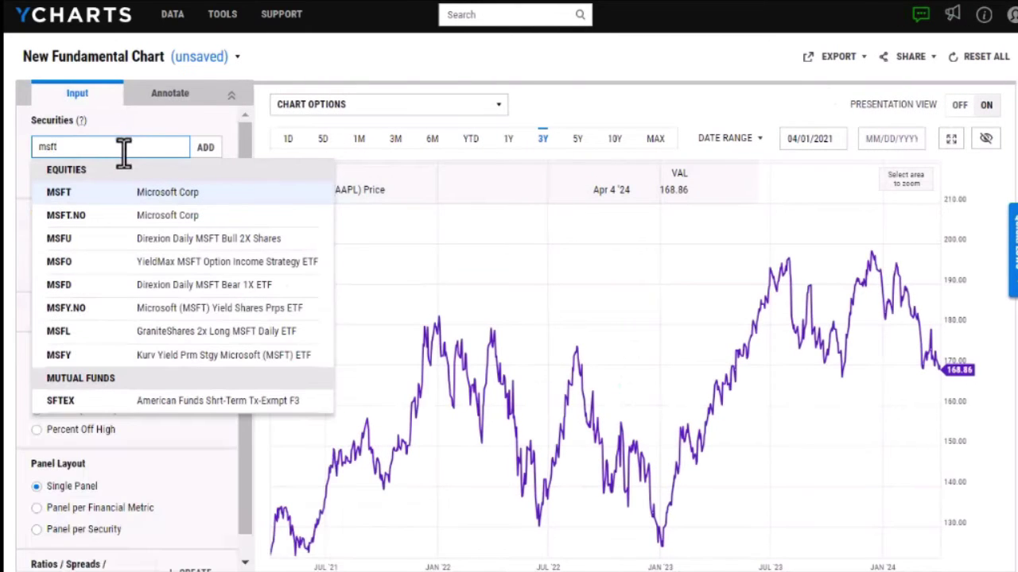
left_click(110, 204)
left_click(101, 148)
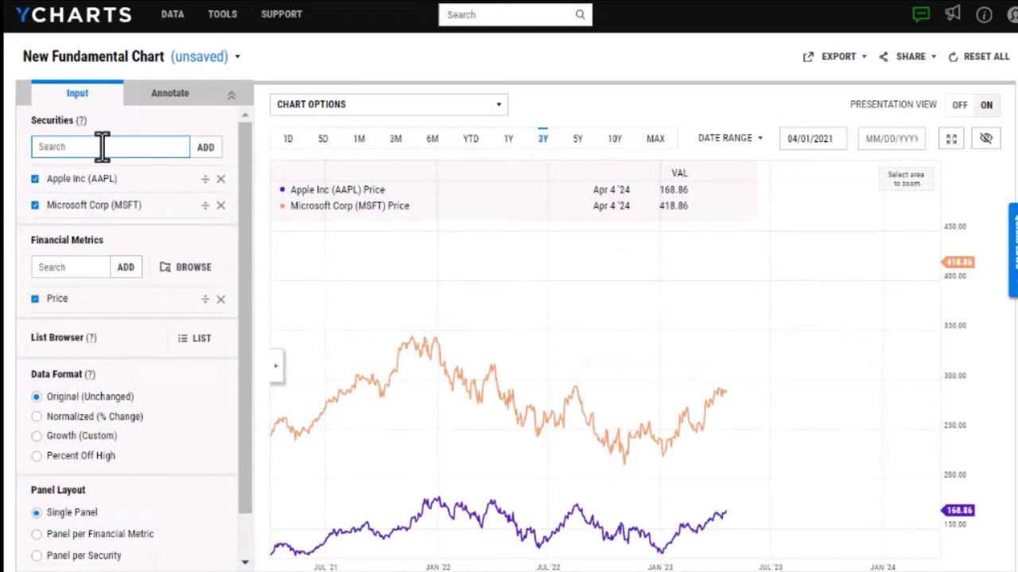
type("spy")
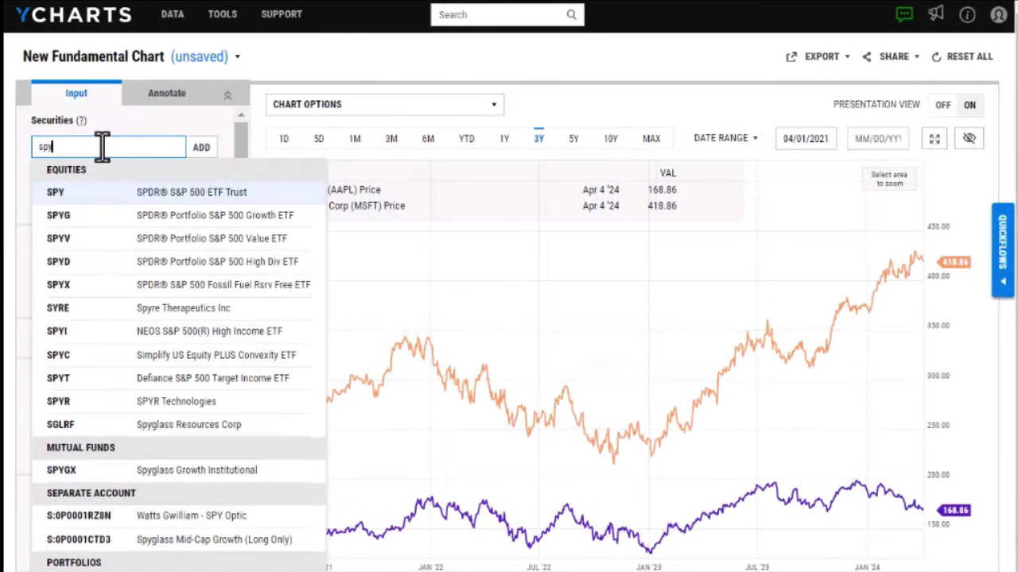
left_click(78, 195)
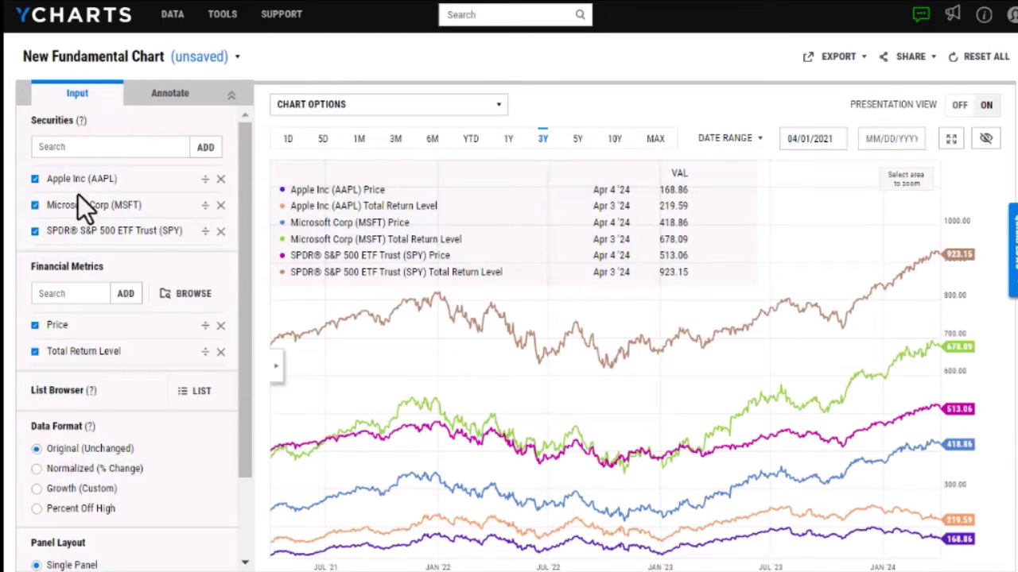
left_click(220, 352)
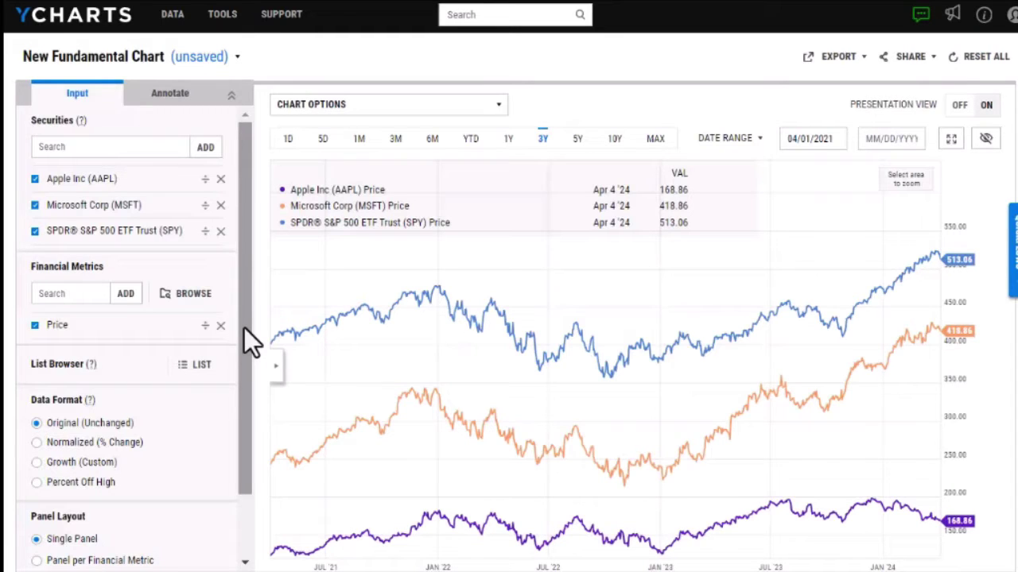
- Set the Data Format to Normalized (% Change) for the three securities
left_click_drag(244, 327, 244, 401)
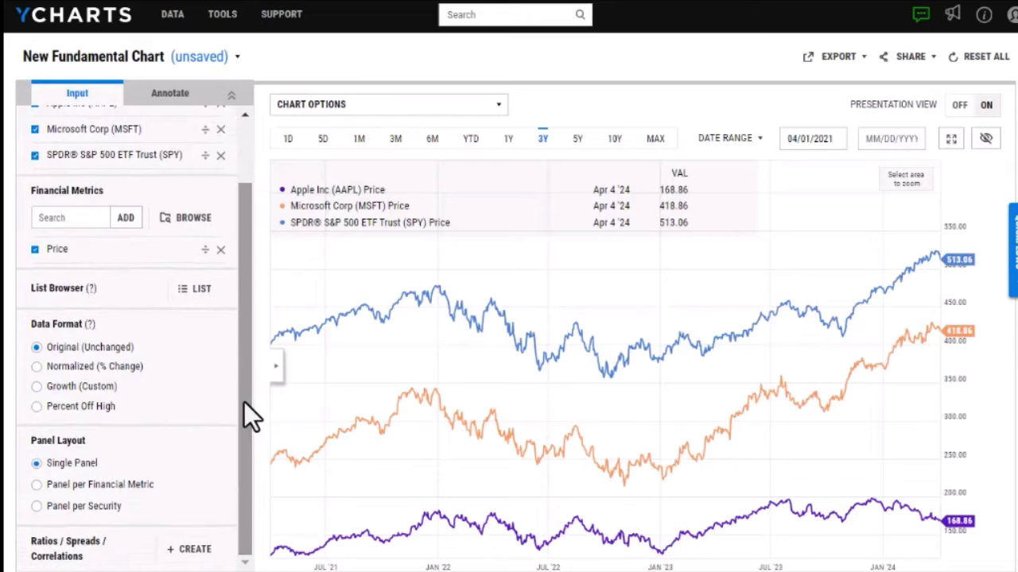
left_click(123, 374)
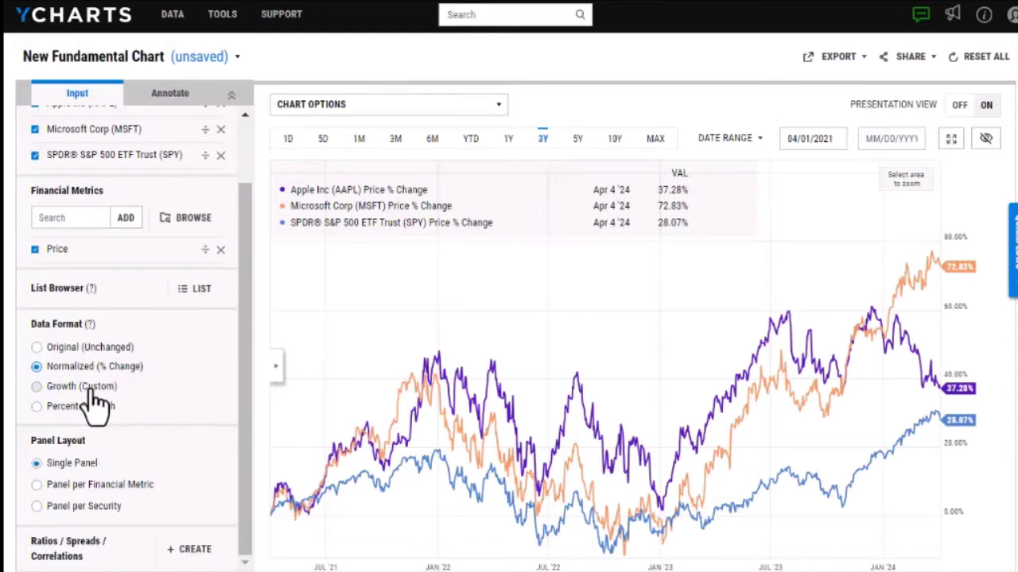
- Show prices as Growth (Custom) with a $100,000 starting amount
left_click(90, 389)
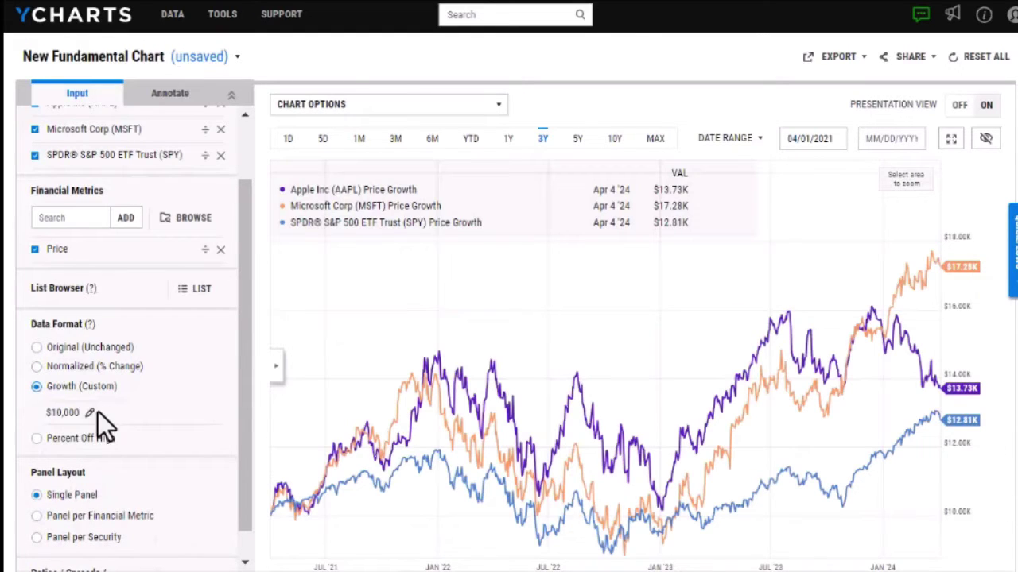
left_click(96, 422)
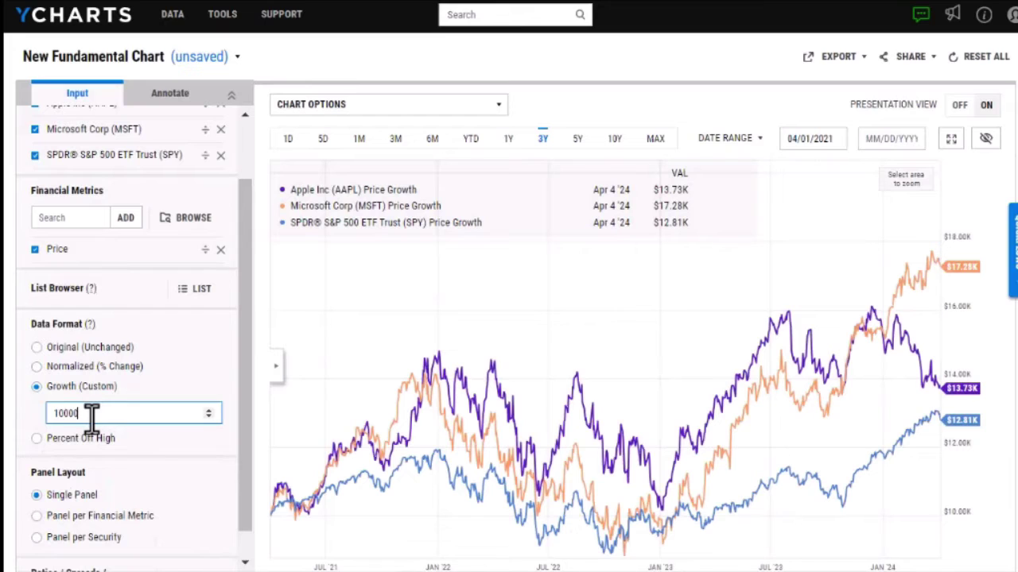
type("0")
key("Return")
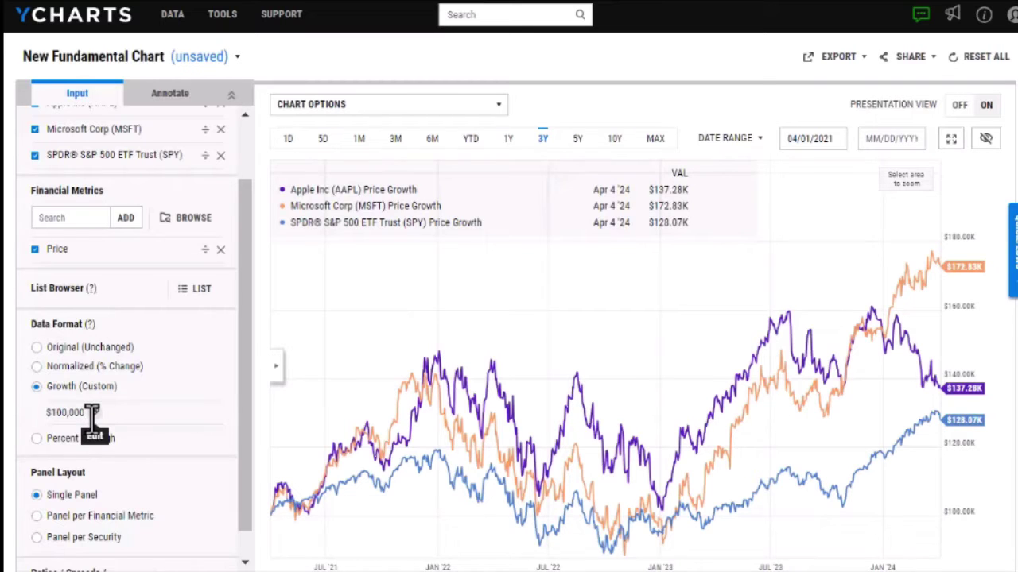
- Switch to Percent Off High with all series in a single panel
scroll(199, 461, "up", 2)
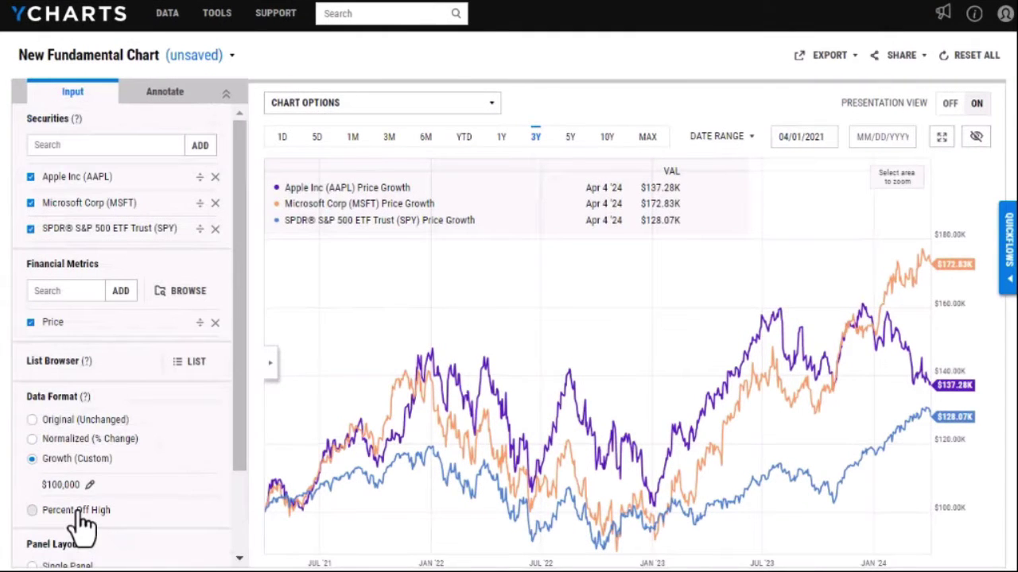
left_click(80, 509)
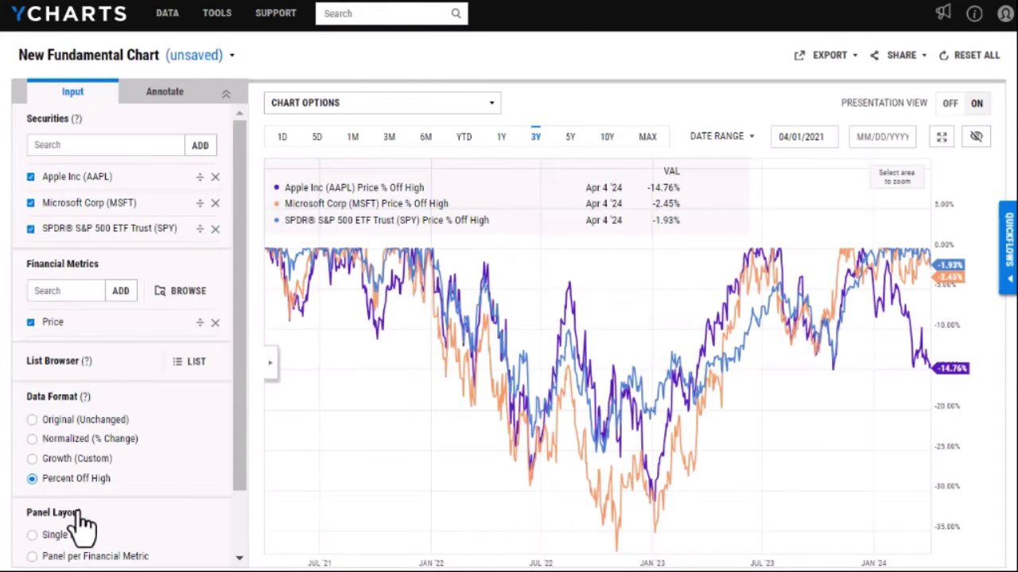
left_click(77, 534)
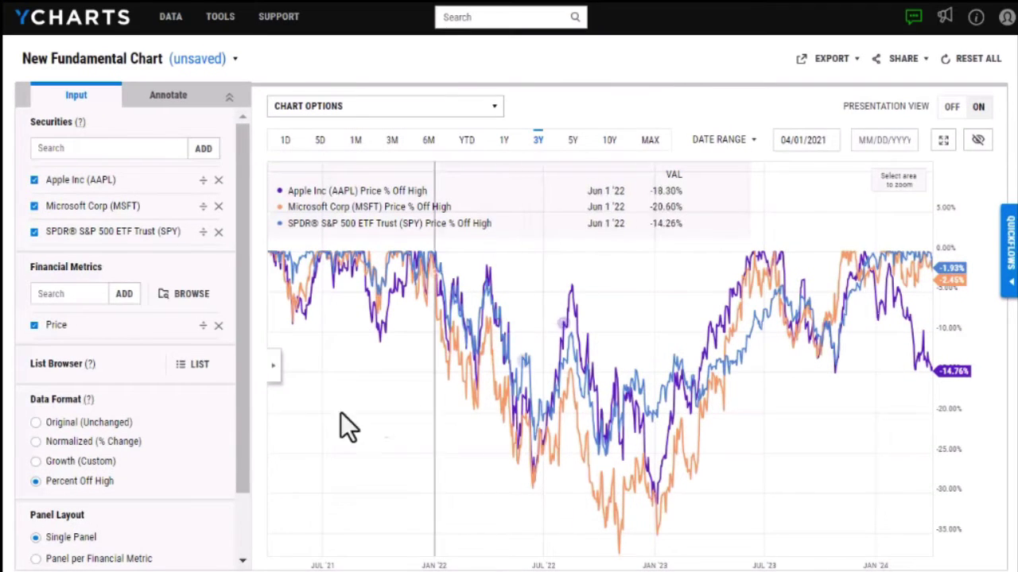
- Return to normalized % change over the last three months, starting 01/03/2024
left_click(107, 446)
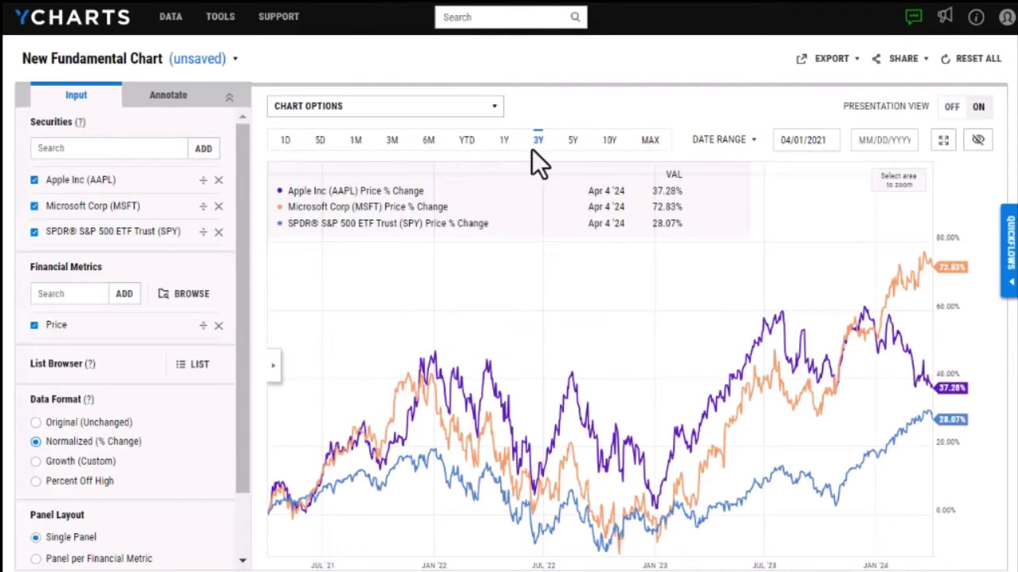
left_click(572, 141)
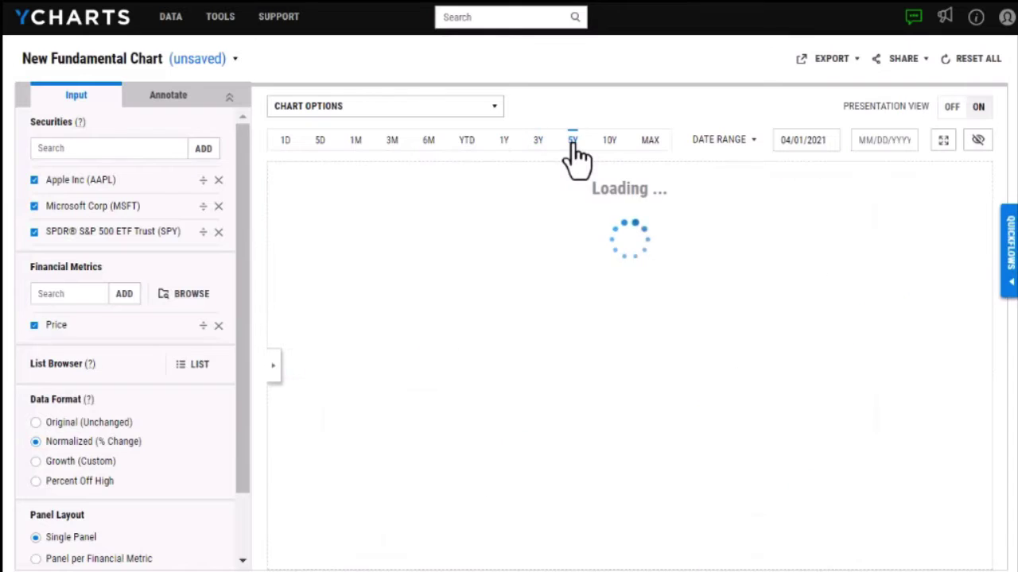
left_click(392, 142)
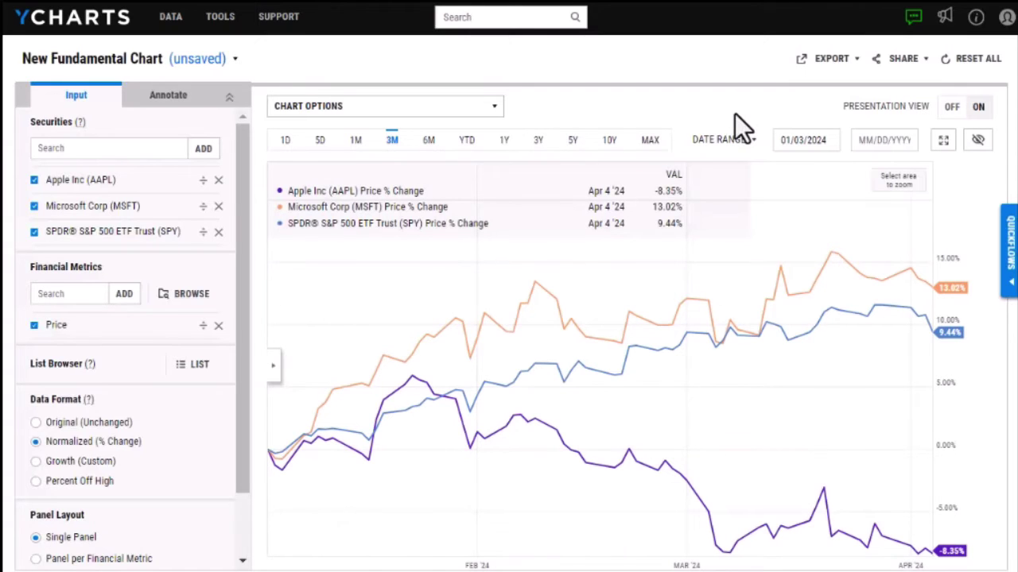
left_click(802, 139)
left_click(867, 140)
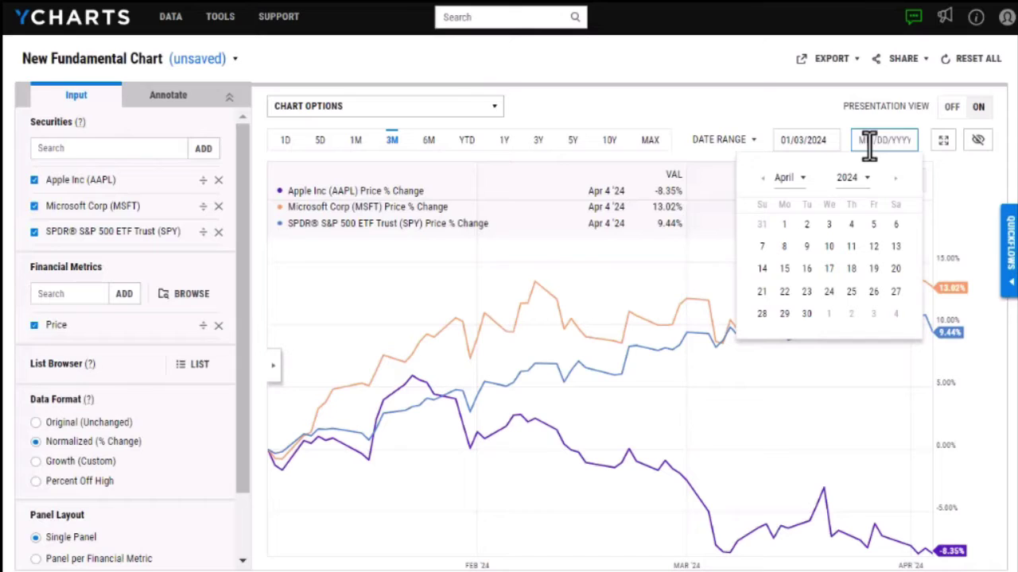
left_click(811, 139)
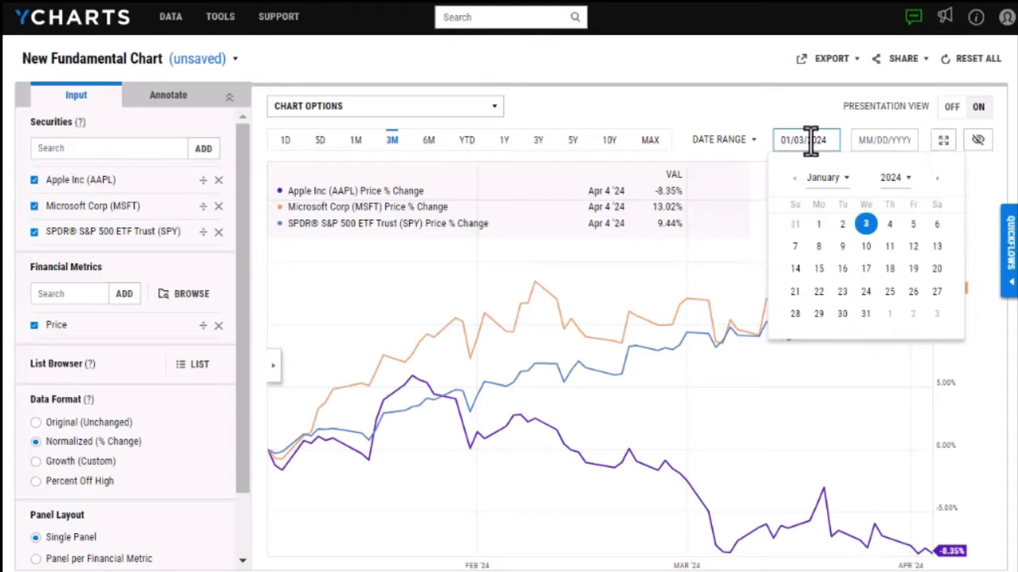
- Set the range back to 3Y and browse the financial metrics catalogue without choosing anything
left_click(539, 143)
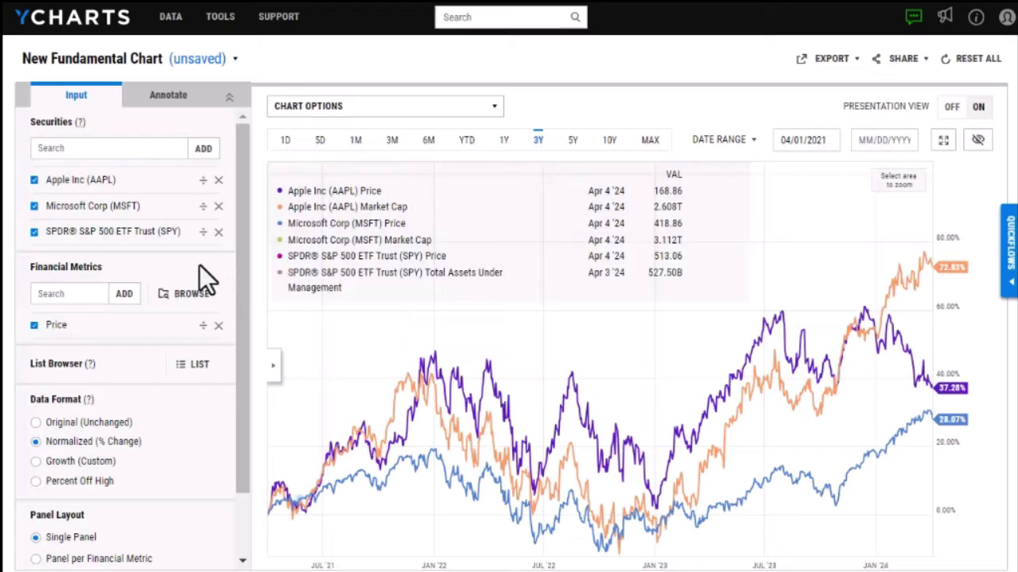
left_click(51, 293)
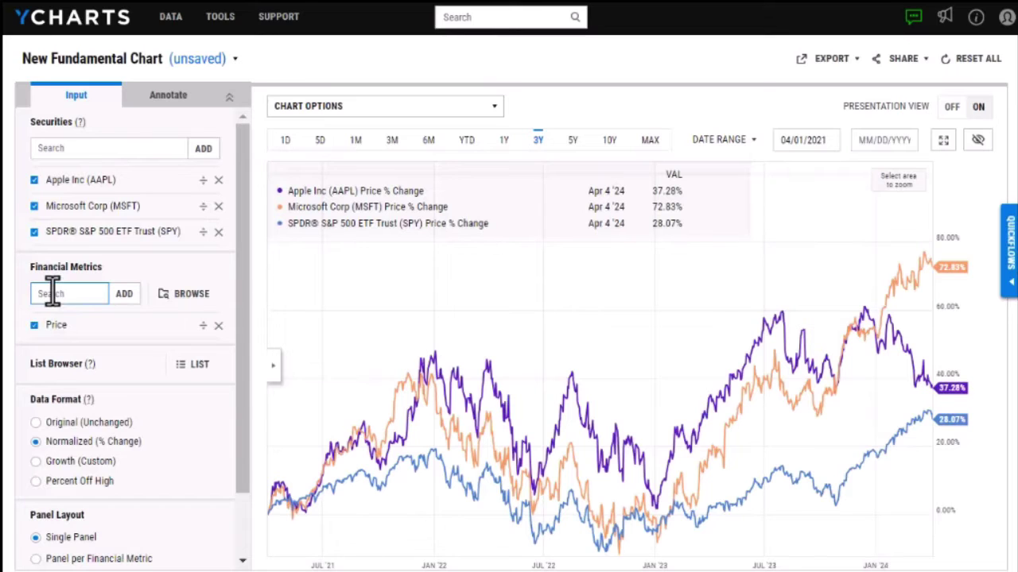
left_click(179, 294)
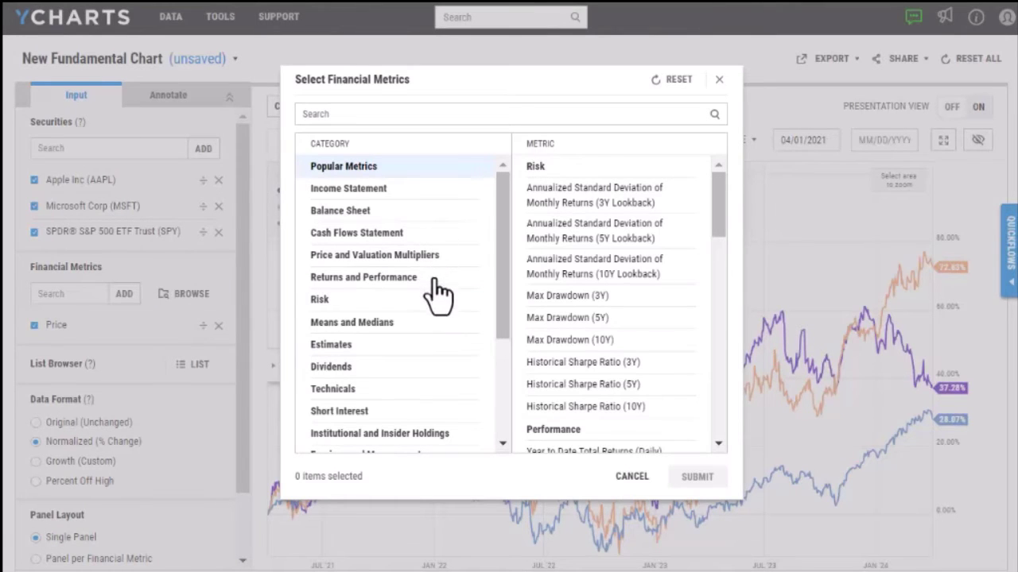
left_click(52, 293)
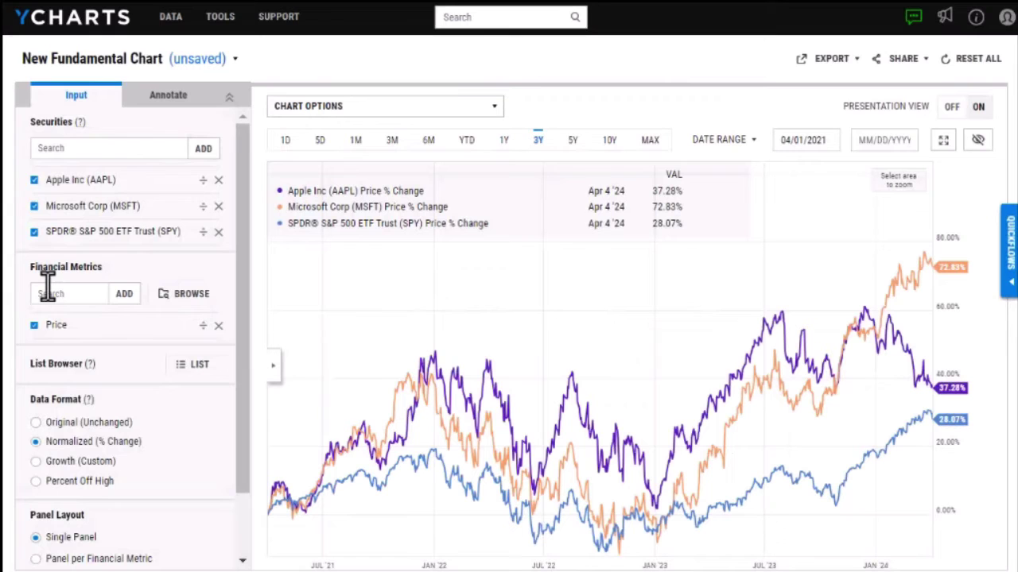
- Add the Market Cap and Total Assets Under Management metrics via 'market' and 'aum' searches
left_click(51, 294)
type("market")
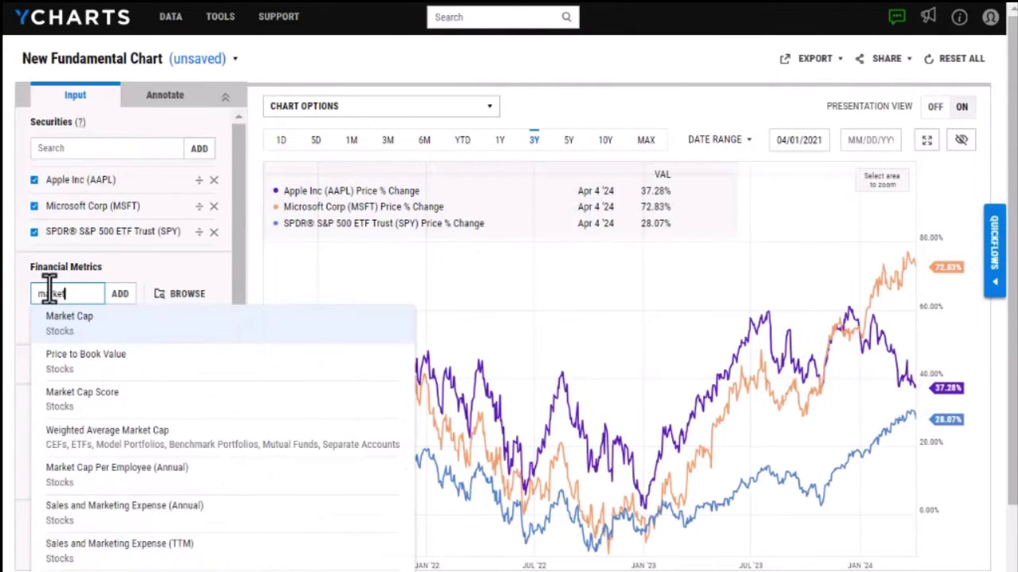
left_click(74, 324)
left_click(68, 293)
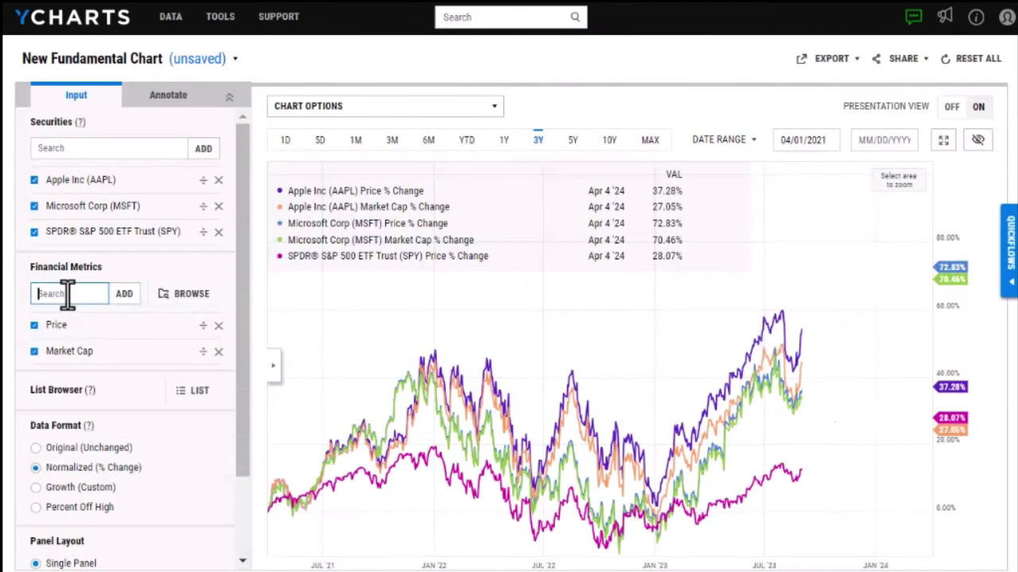
type("aum")
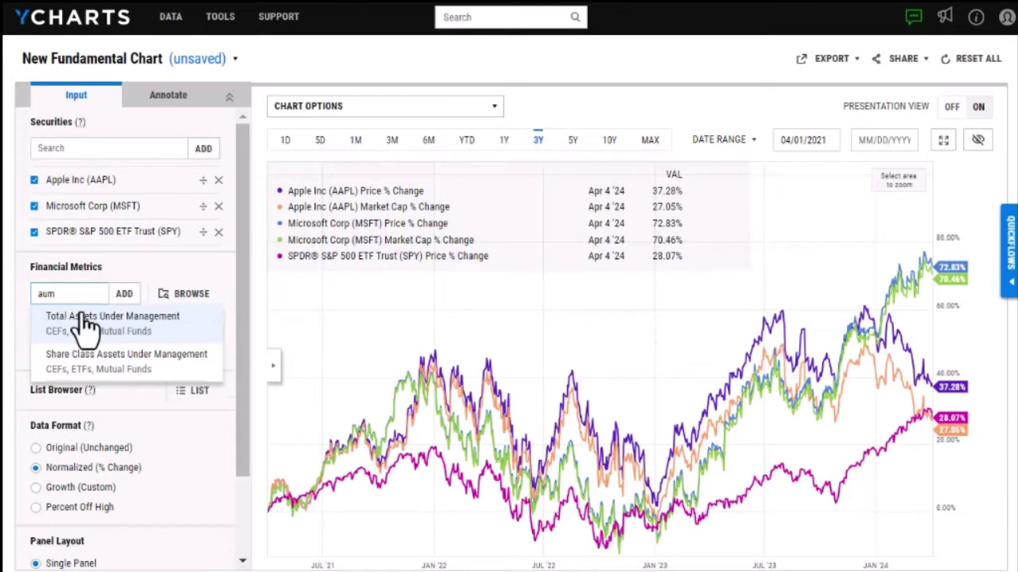
left_click(84, 319)
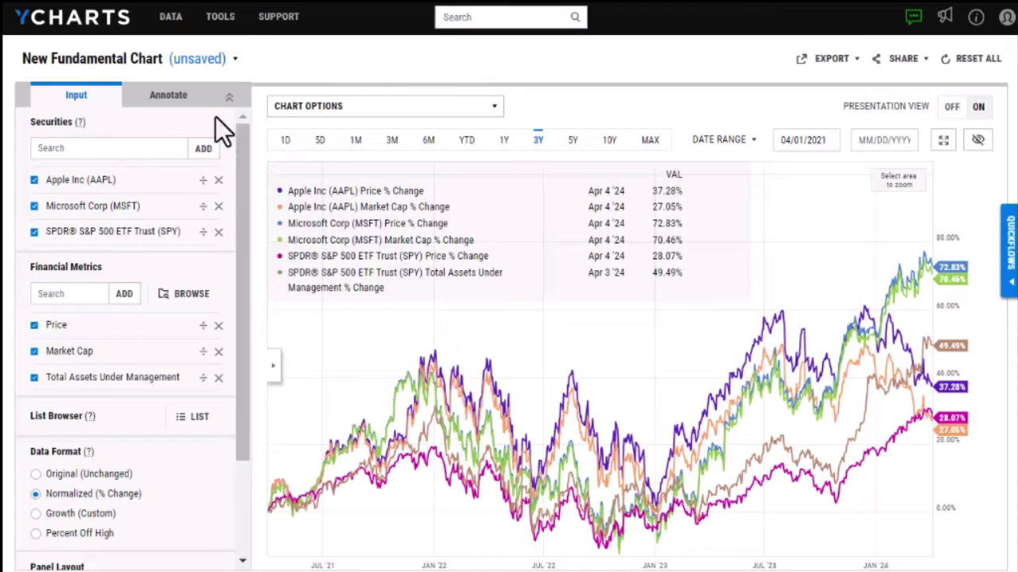
- Turn on Min. Line and Max. Line for the Apple Inc - Price series
left_click(186, 101)
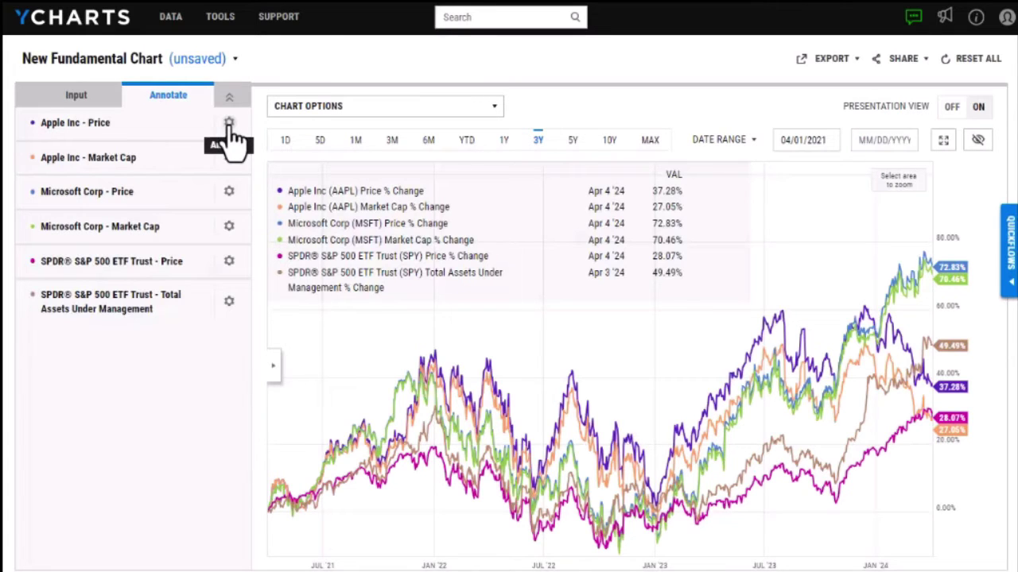
left_click(229, 124)
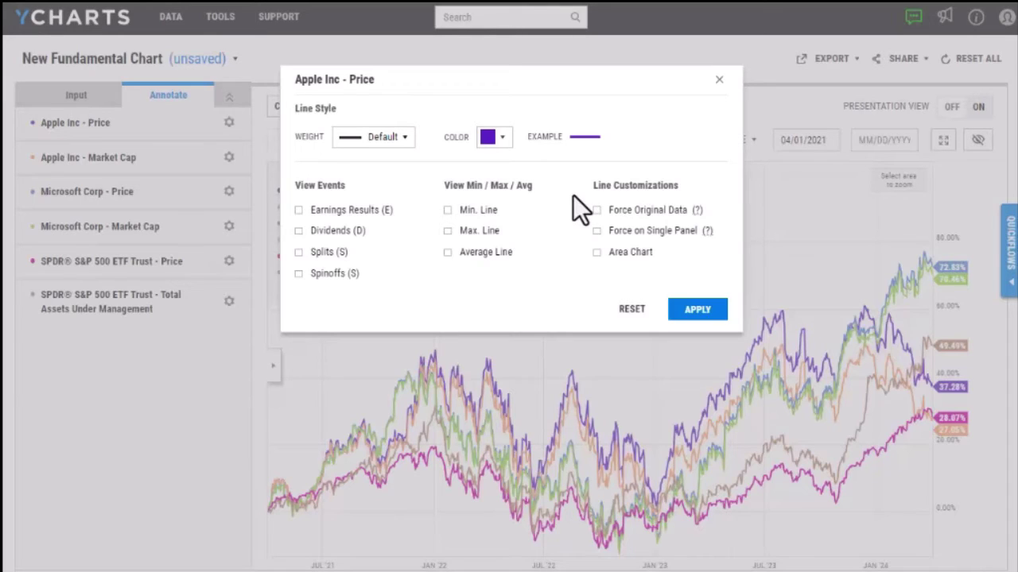
left_click(493, 212)
left_click(482, 231)
left_click(693, 311)
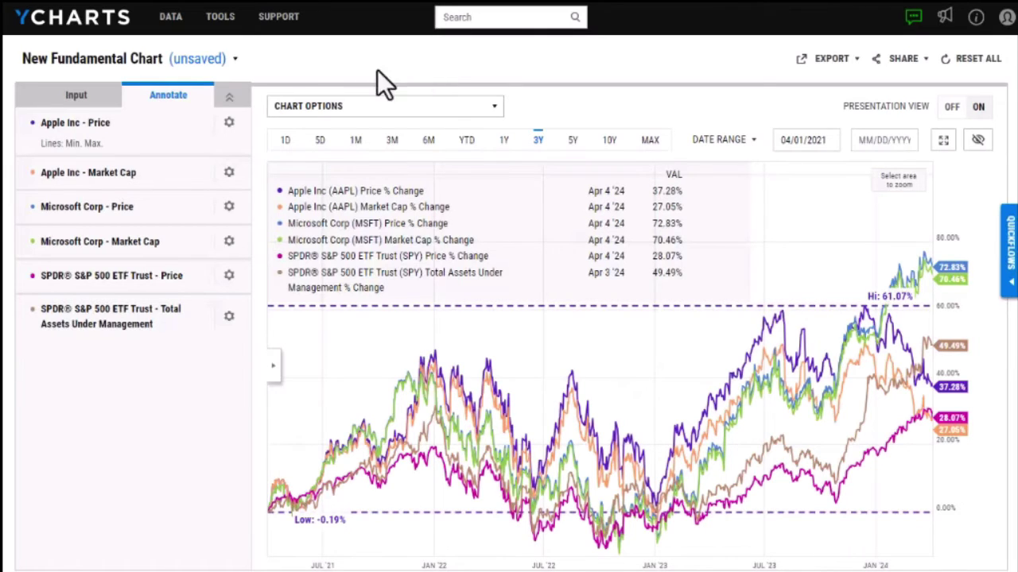
- Save the chart as 'Fundamental Chart 1'
left_click(196, 65)
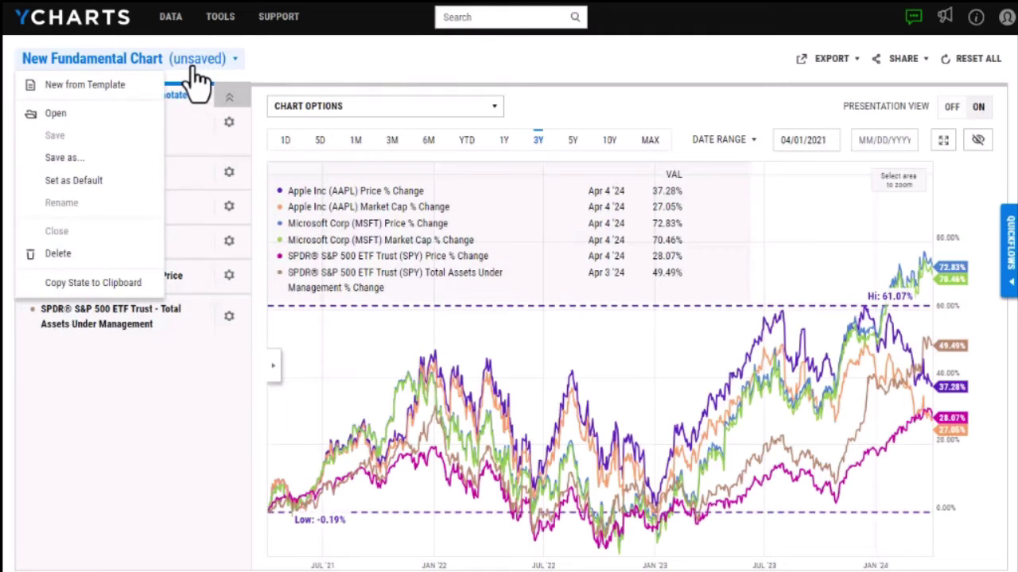
left_click(131, 159)
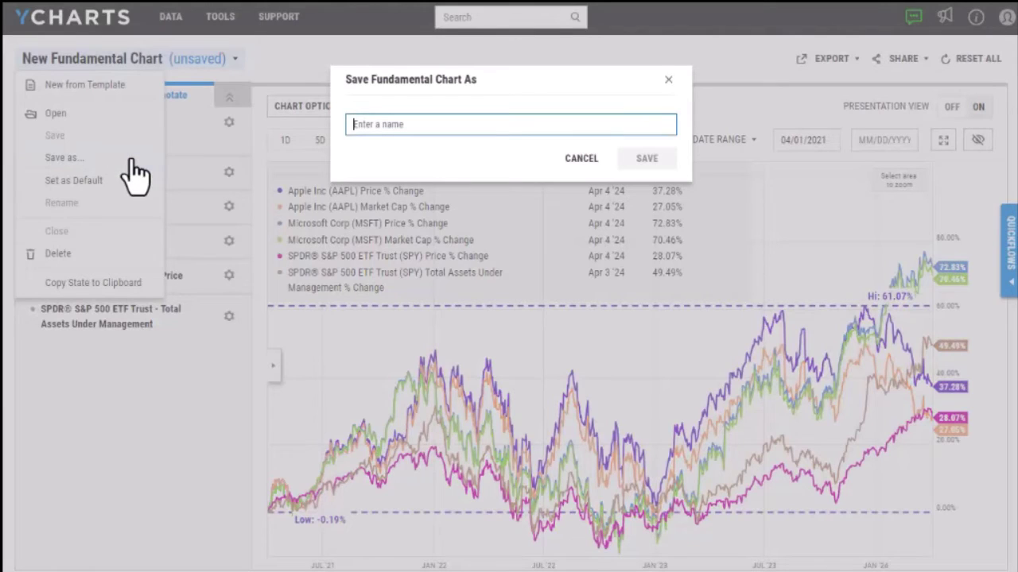
type("Fundamental Char")
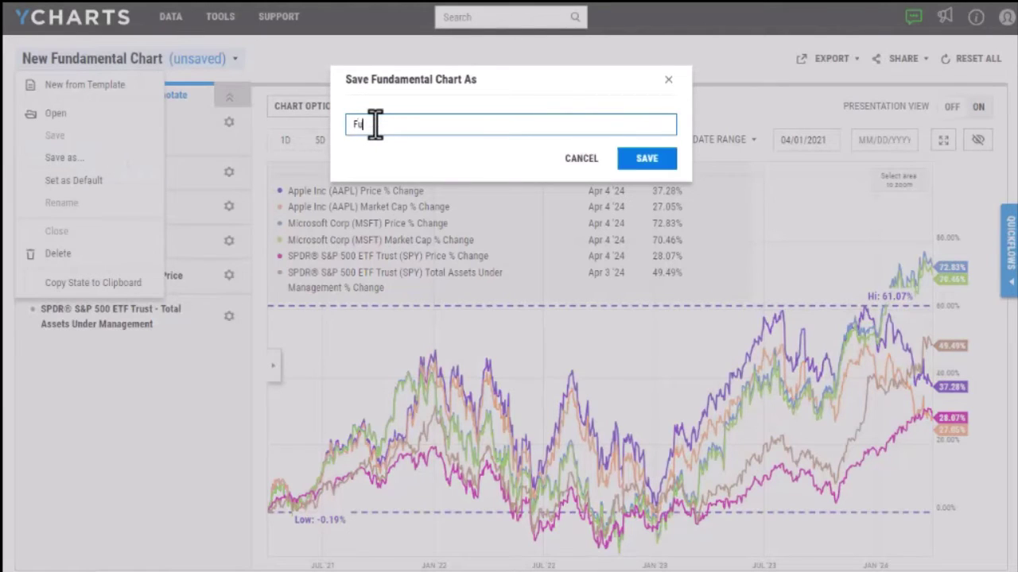
type("t 1")
left_click(640, 163)
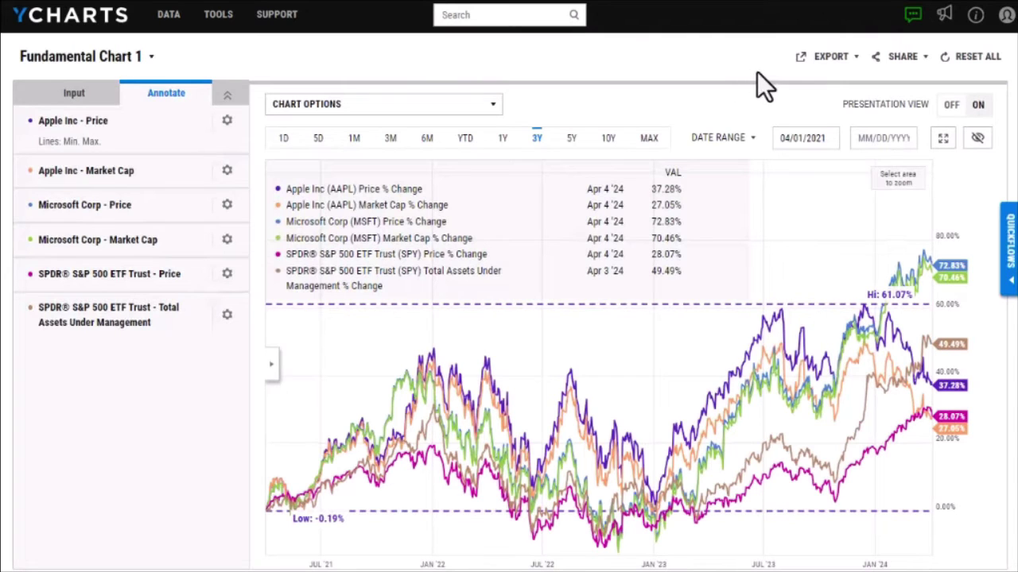
- Open the sharing options on the new, empty Fundamental Chart
left_click(895, 75)
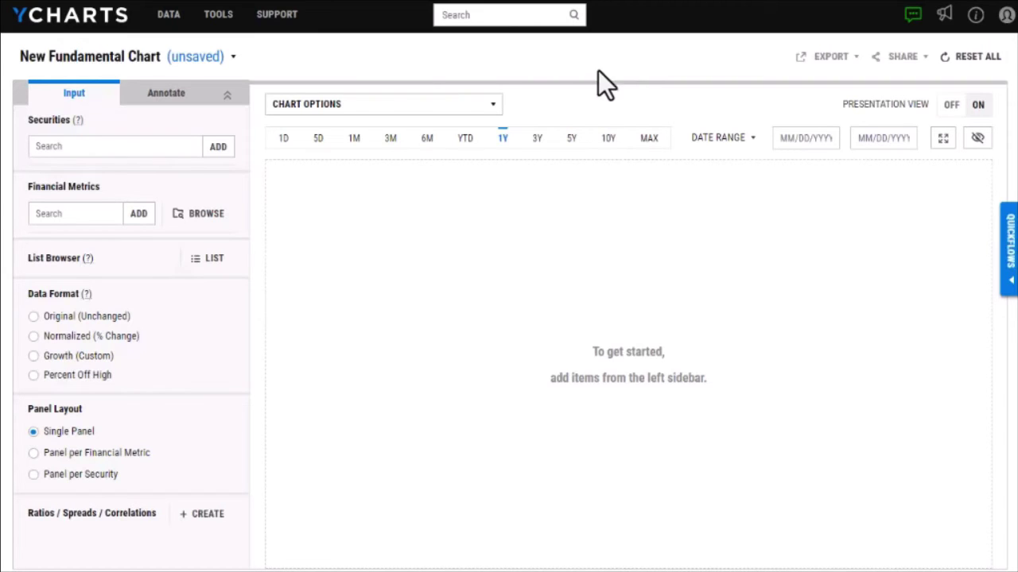
- Build a new chart from the Economic Data 'US Treasury Yield Curve Analysis' template
left_click(205, 59)
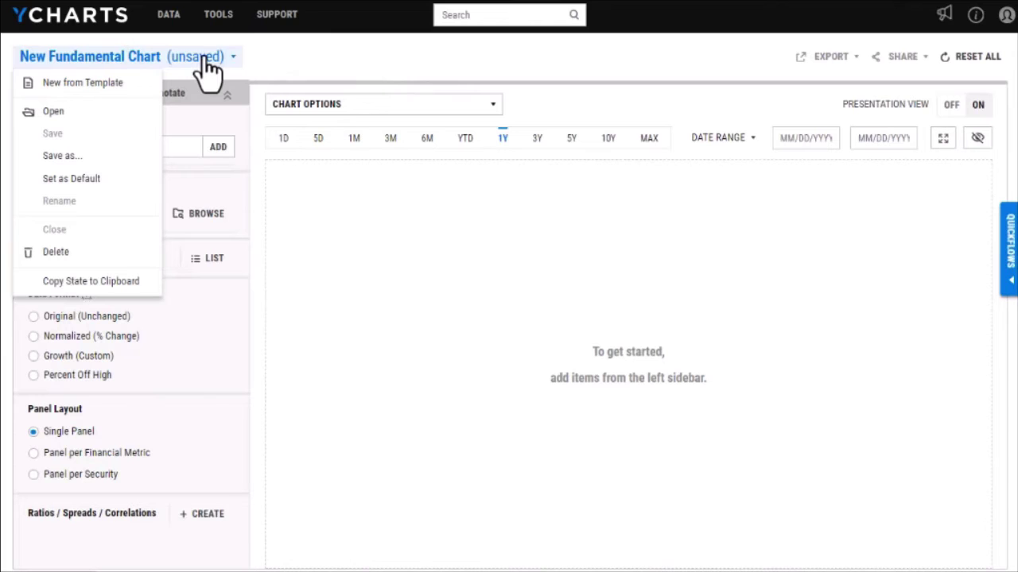
left_click(114, 82)
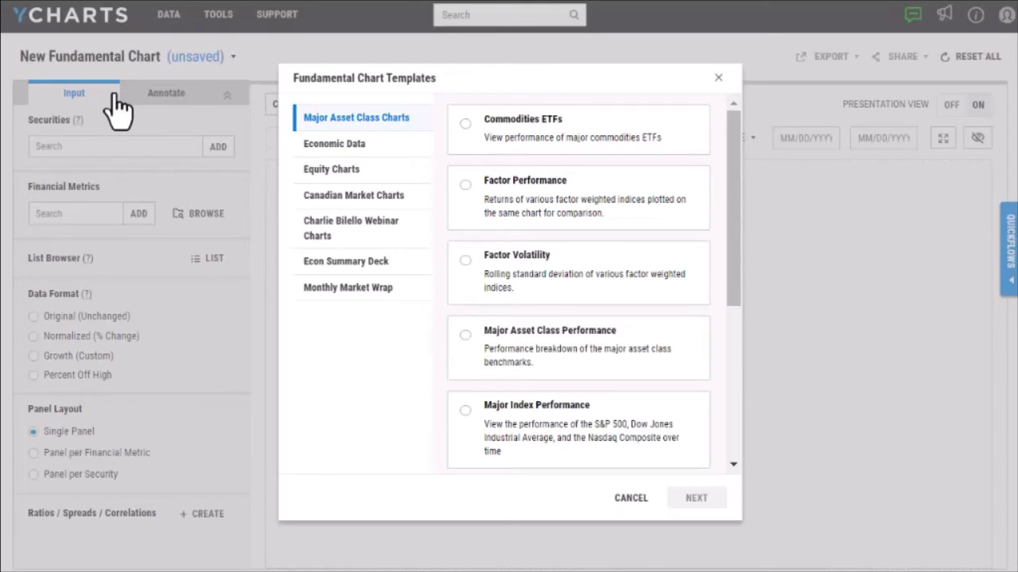
left_click(316, 147)
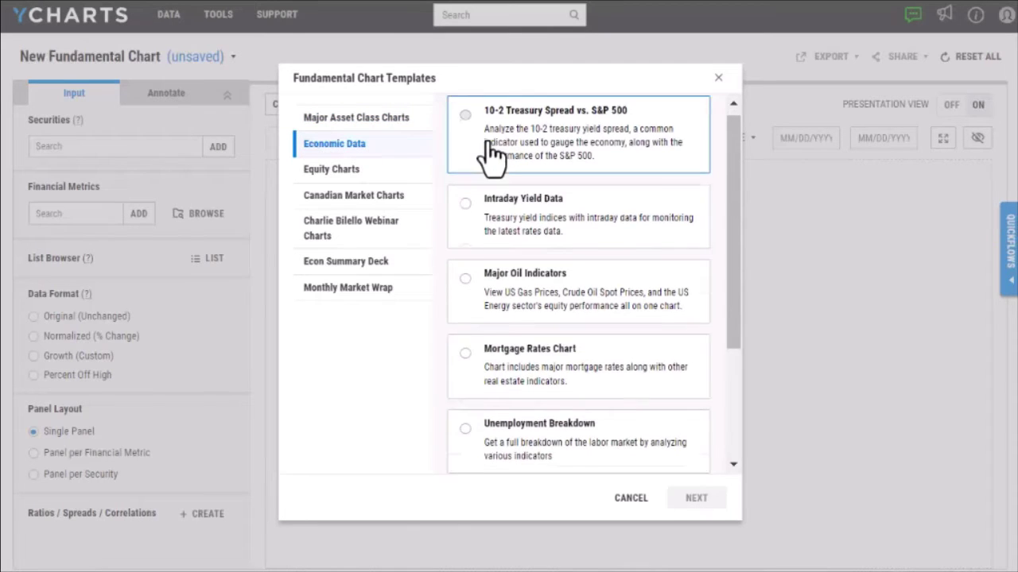
scroll(493, 151, "down", 3)
left_click(536, 443)
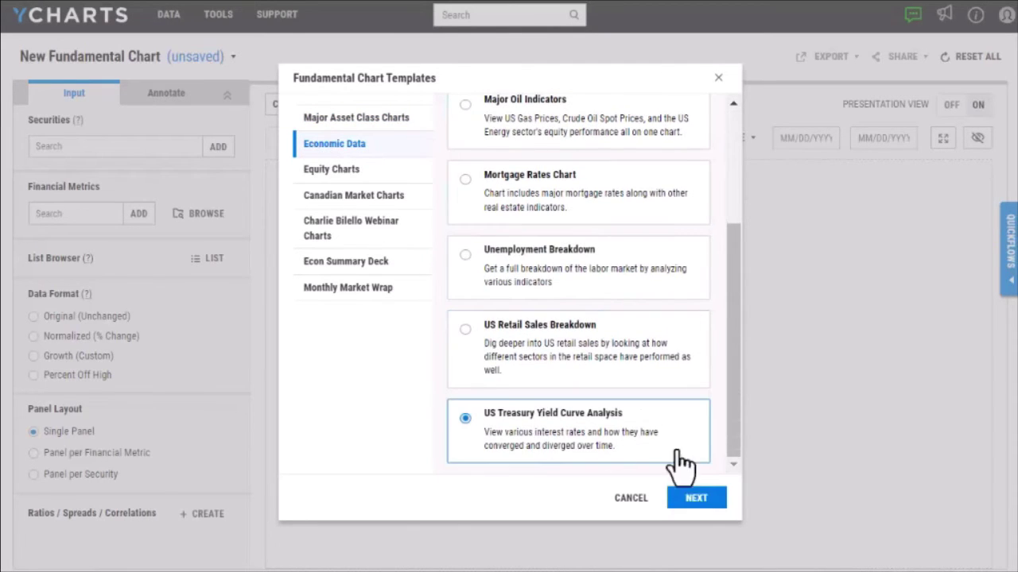
left_click(700, 498)
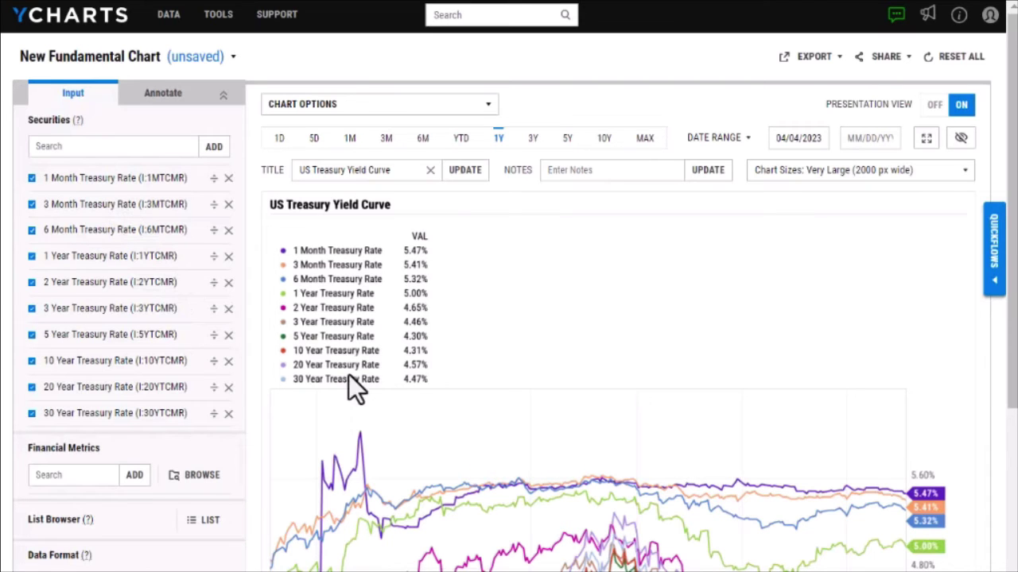
scroll(461, 264, "down", 3)
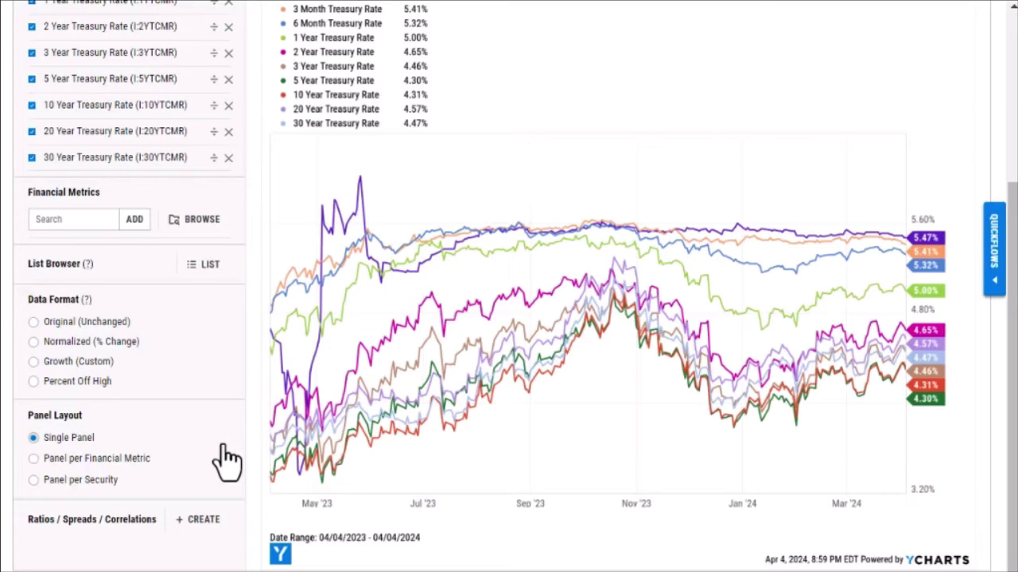
- Add a Spread series of I:30YTCMR (30 Year Treasury Rate) minus I:3YTCMR (3 Year Treasury Rate)
left_click(205, 524)
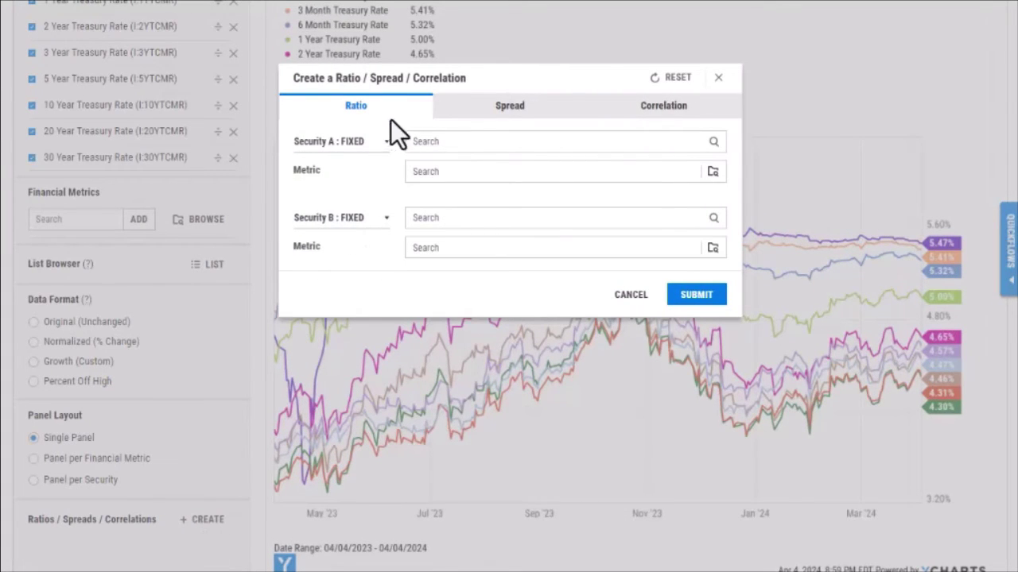
left_click(485, 123)
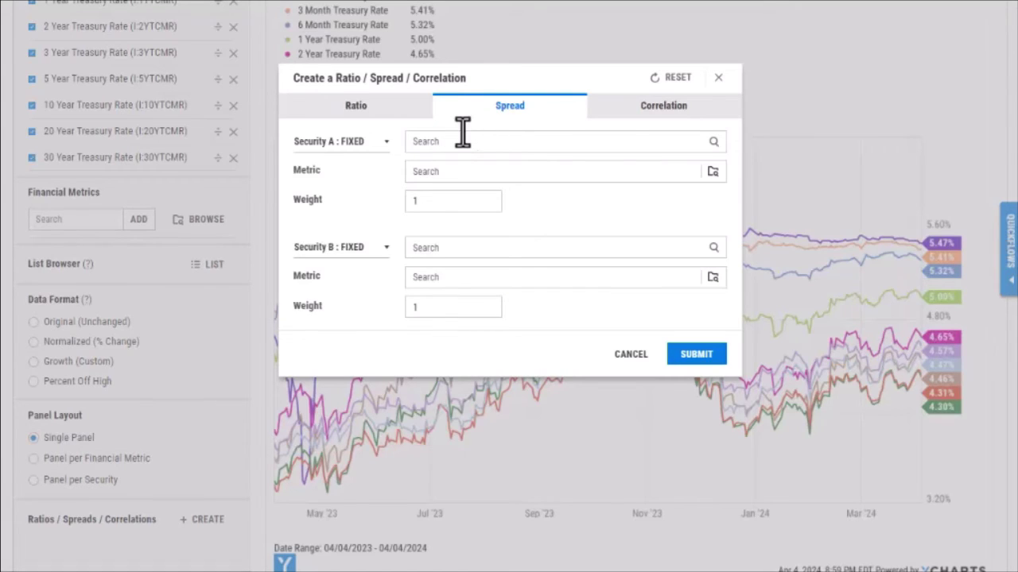
left_click(462, 137)
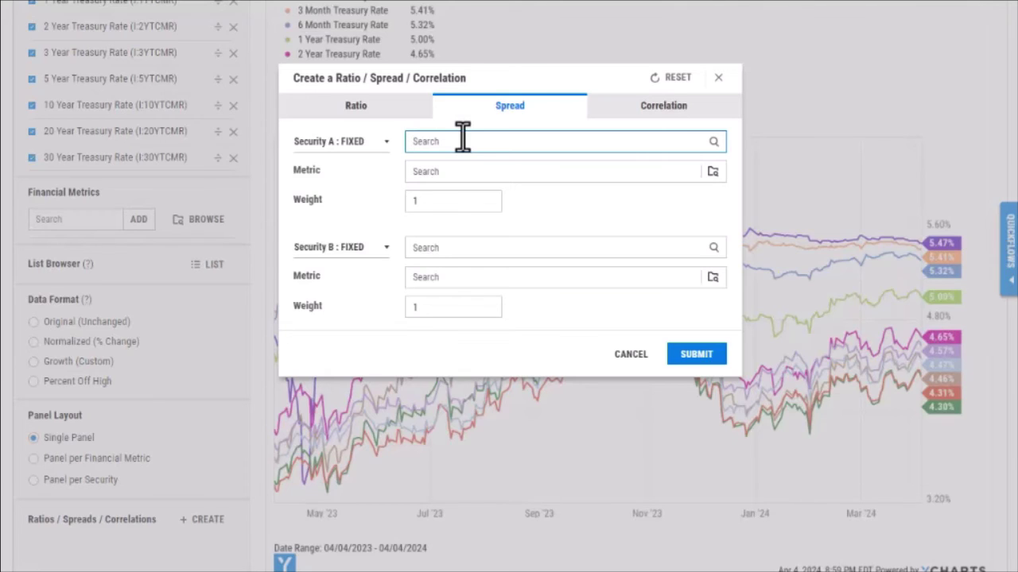
type("30 year")
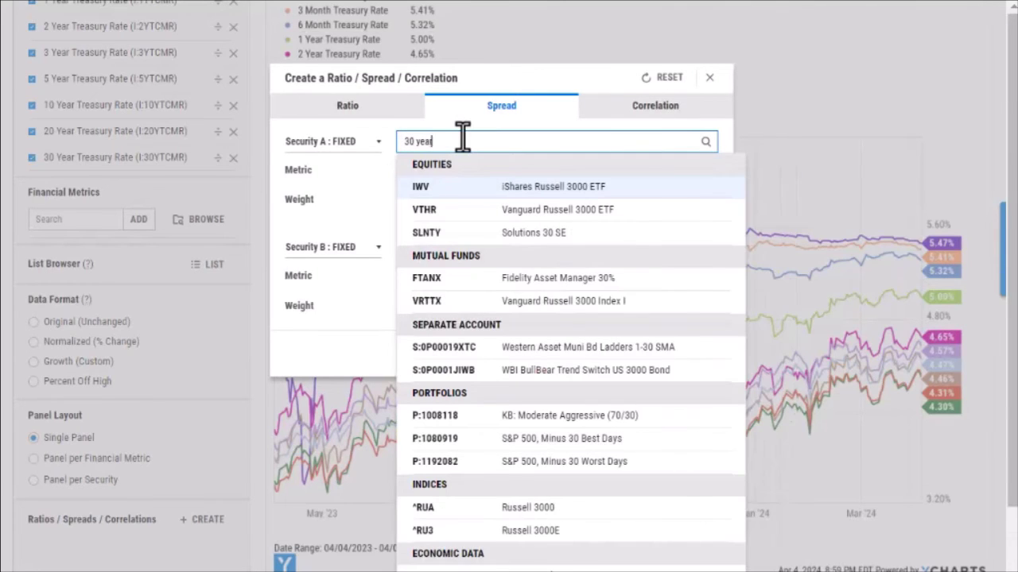
type(" treasury rate")
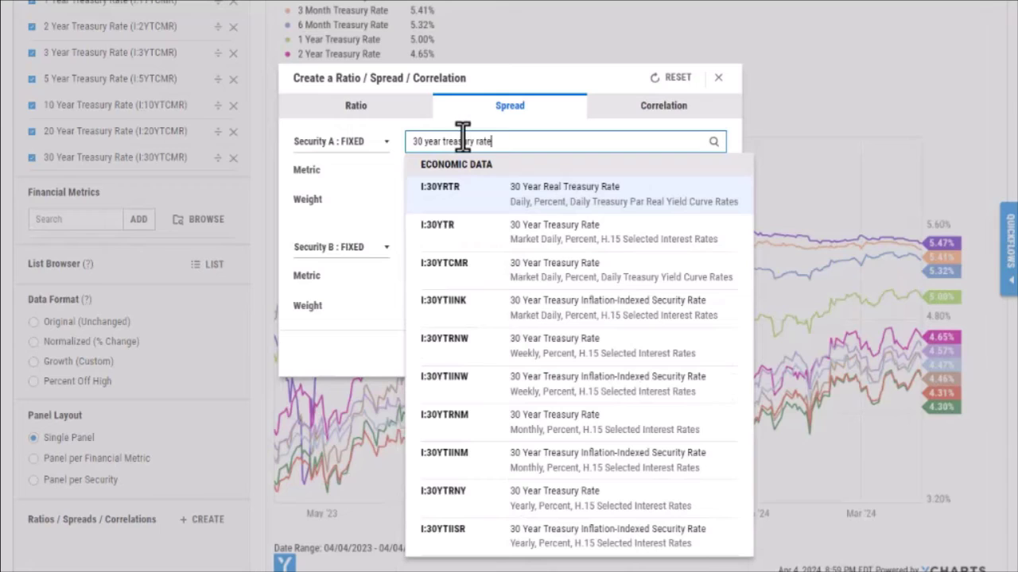
left_click(450, 275)
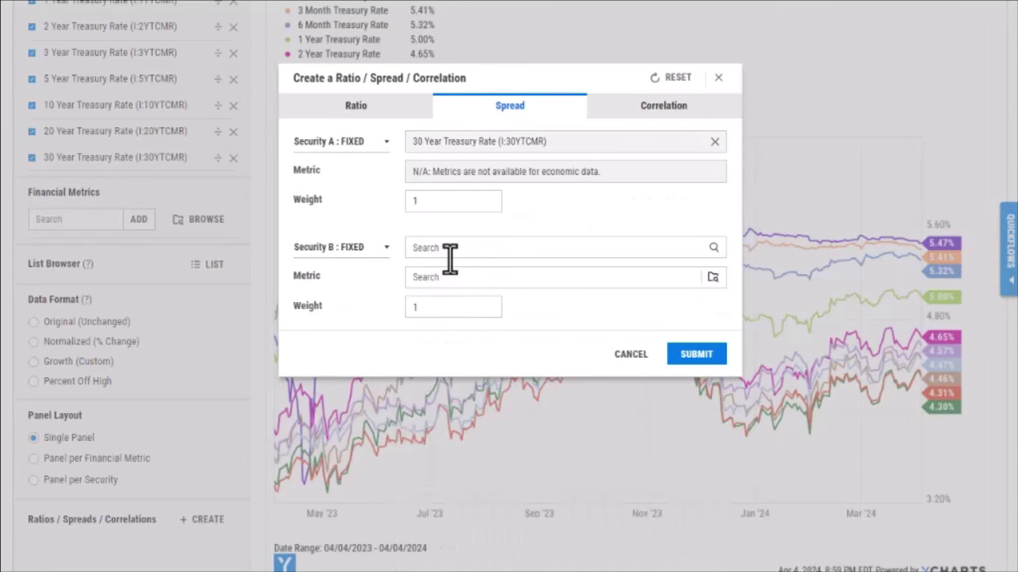
left_click(450, 253)
type("3 year treasury rate")
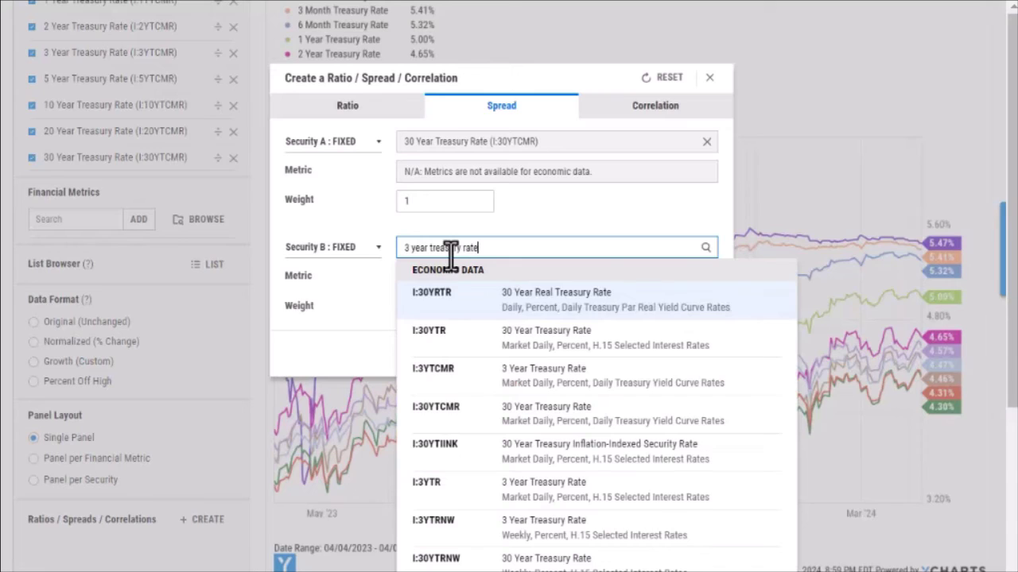
left_click(469, 374)
left_click(697, 354)
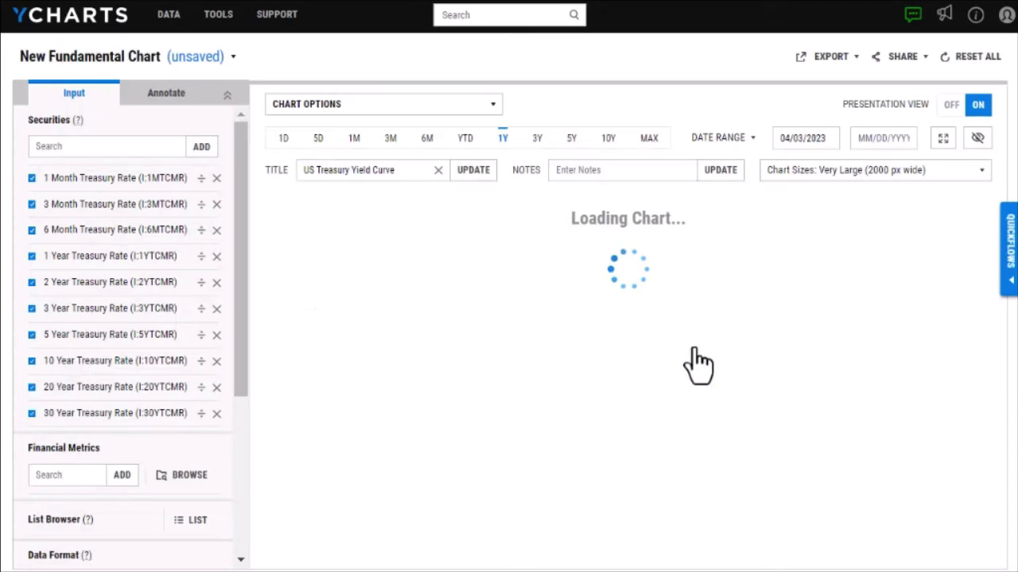
scroll(698, 364, "down", 3)
scroll(698, 362, "down", 1)
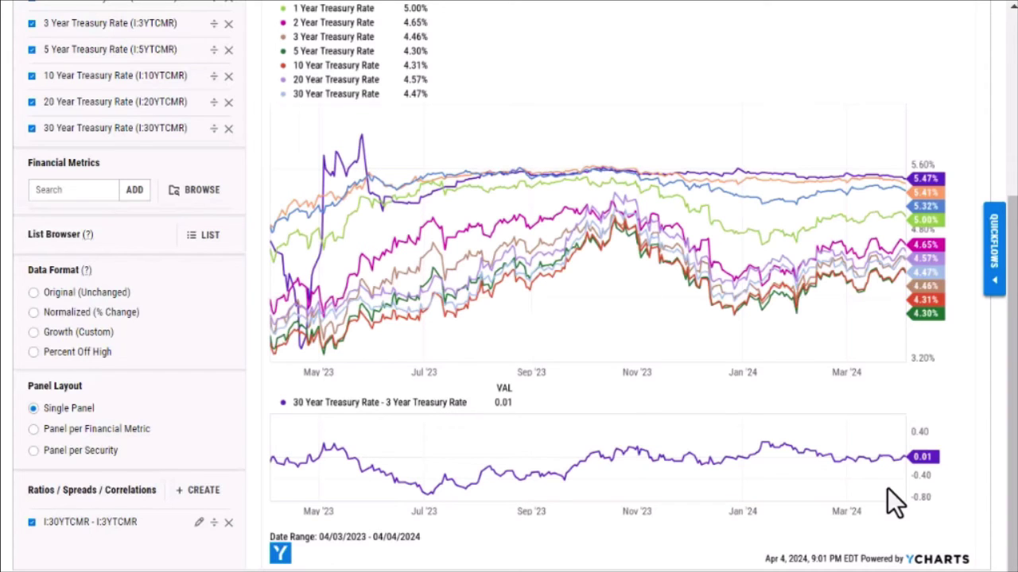
scroll(887, 488, "up", 5)
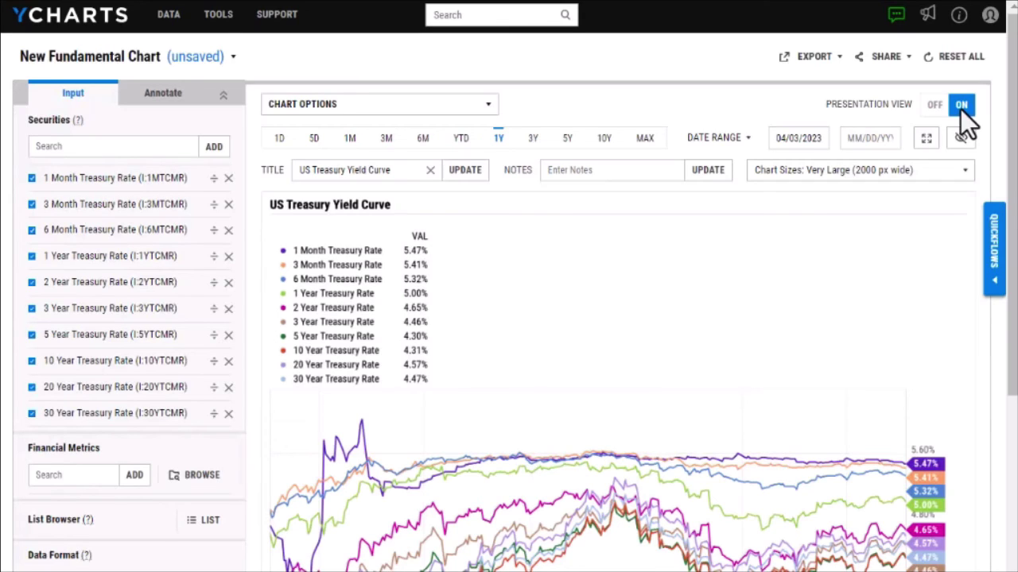
left_click(960, 109)
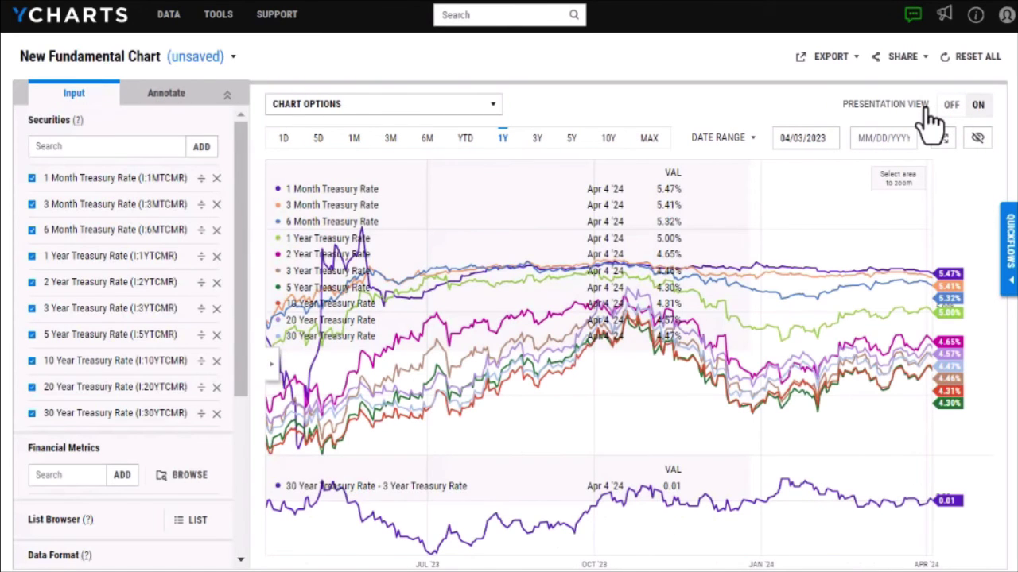
left_click(979, 107)
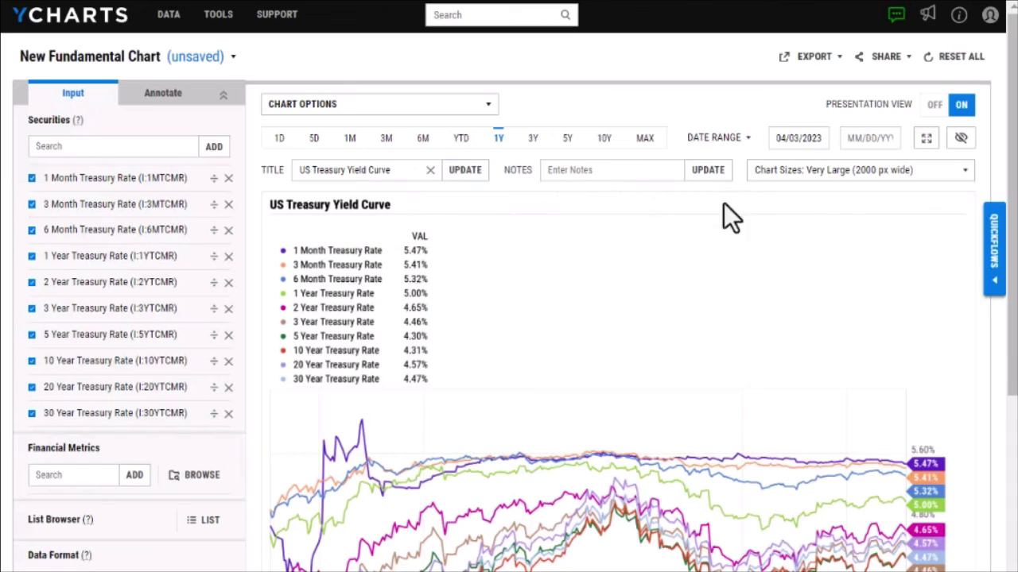
- Set the chart size to Medium (850 px wide), then view and dismiss the Export options
left_click(923, 171)
left_click(892, 216)
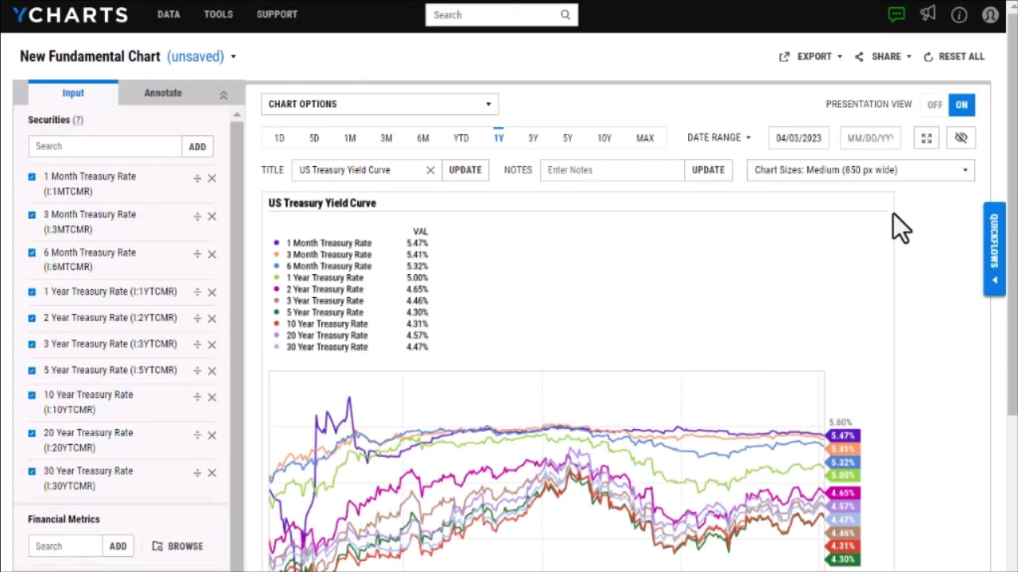
left_click(825, 66)
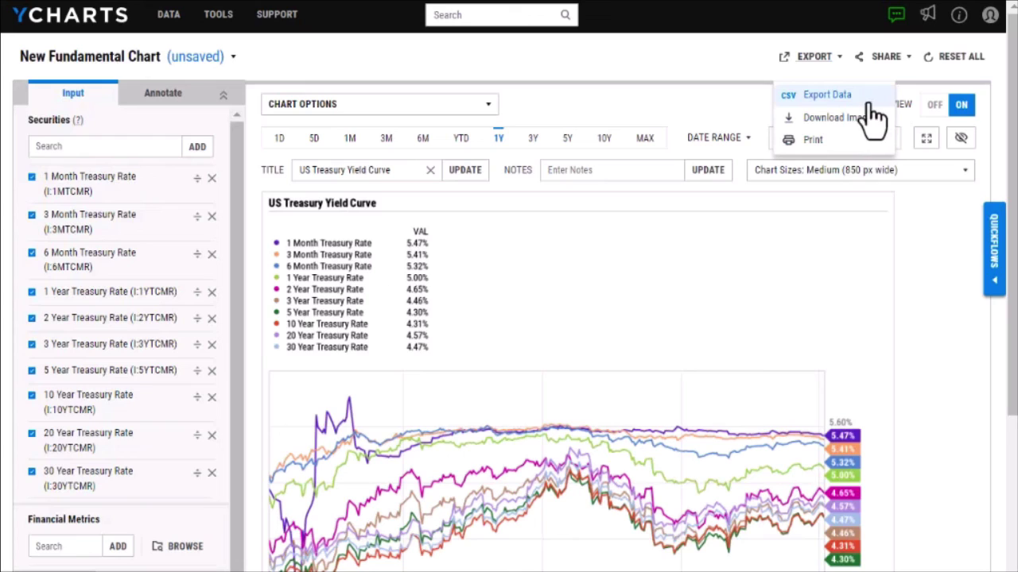
left_click(734, 71)
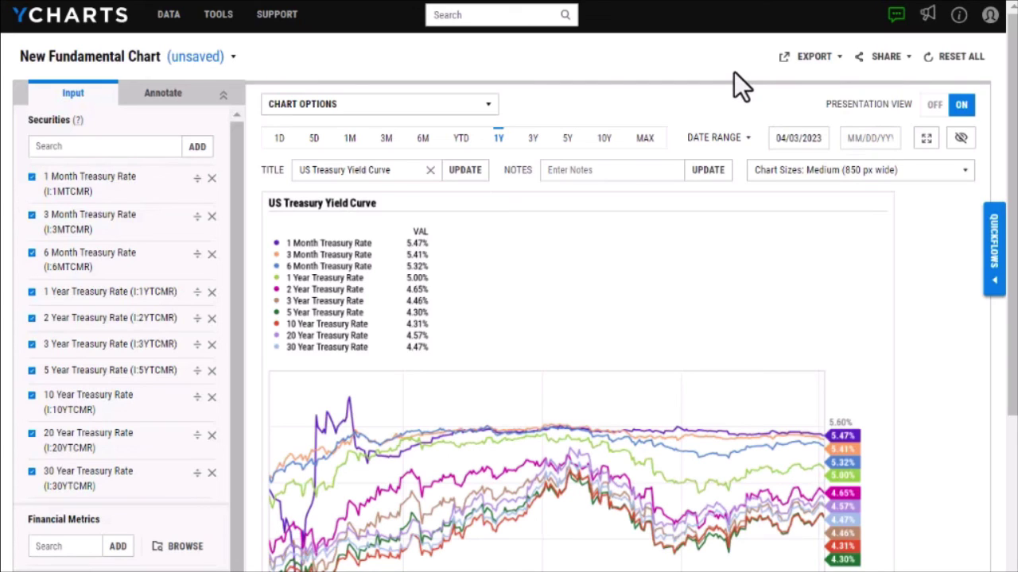